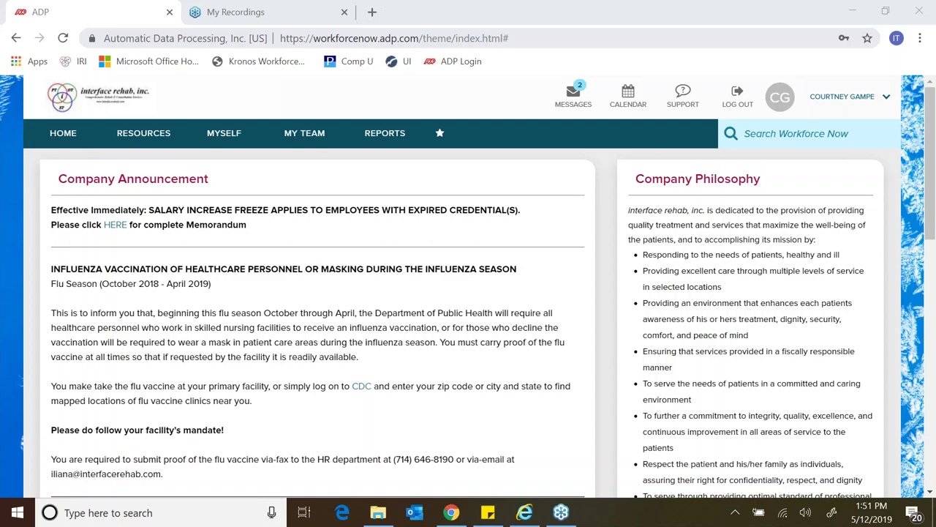
Browse the company resources and forms library, then return home and expand the full MYSELF menu
click(142, 141)
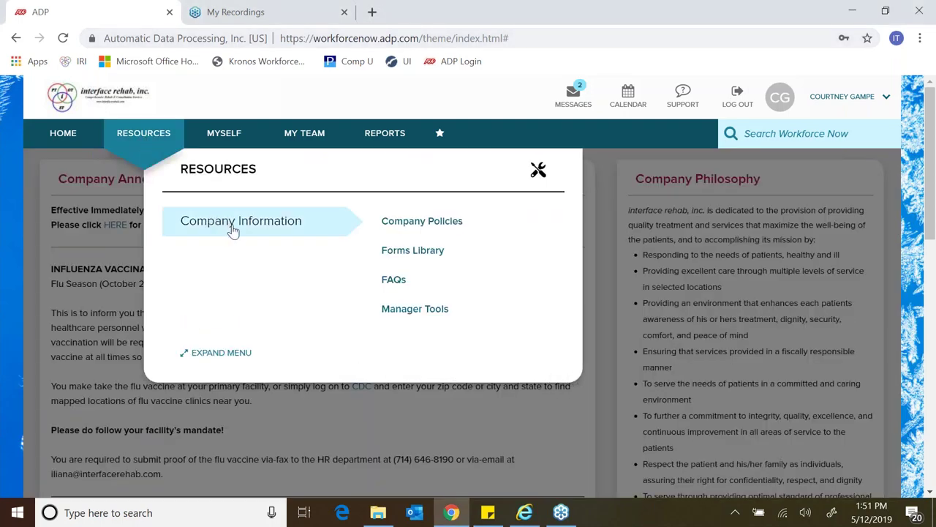
click(399, 252)
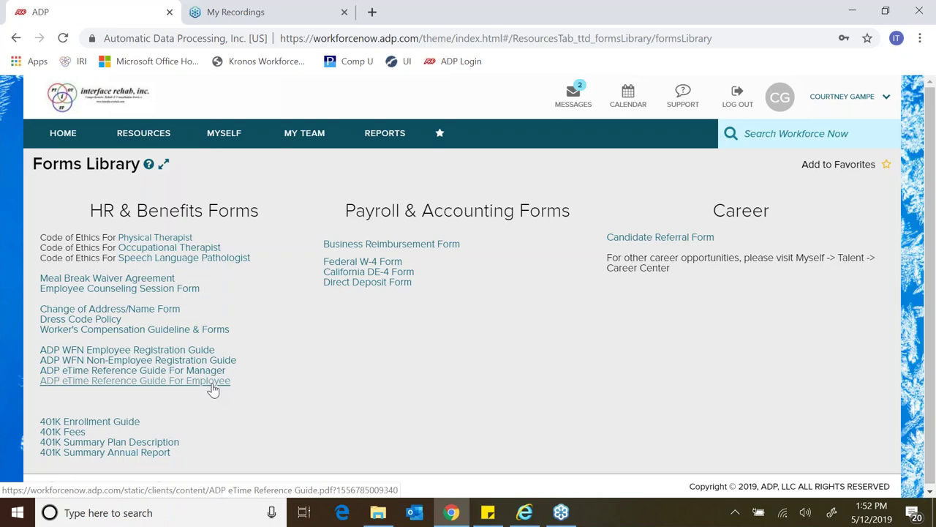
click(48, 142)
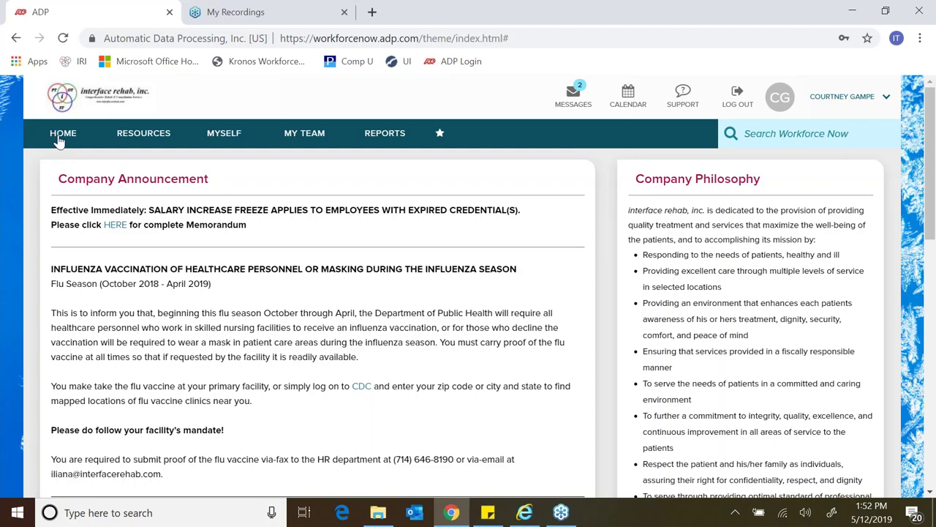
click(227, 139)
mouse_move(315, 337)
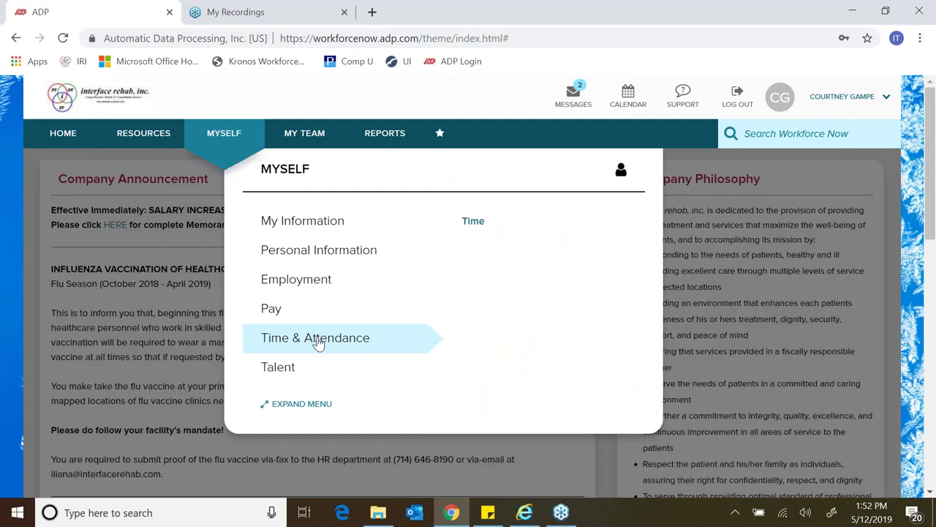
mouse_move(278, 366)
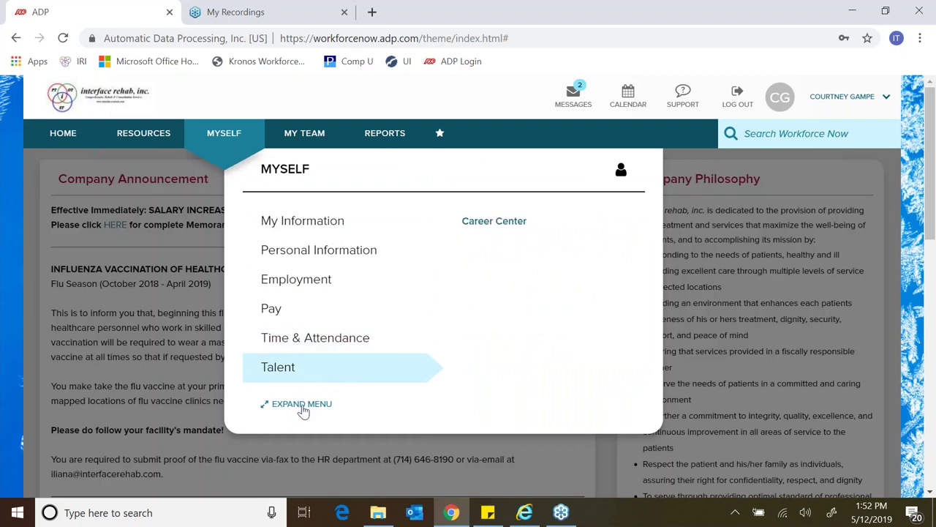
click(302, 406)
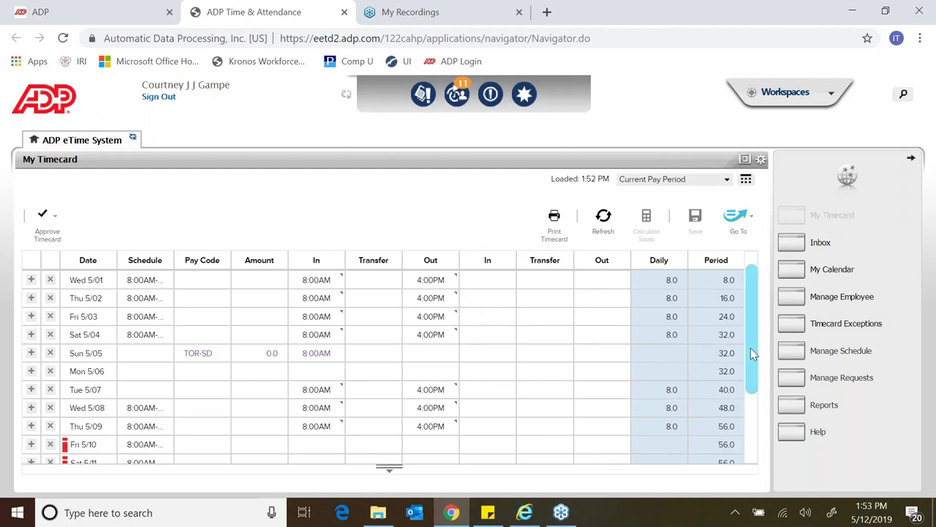
scroll(750, 395, down, 2)
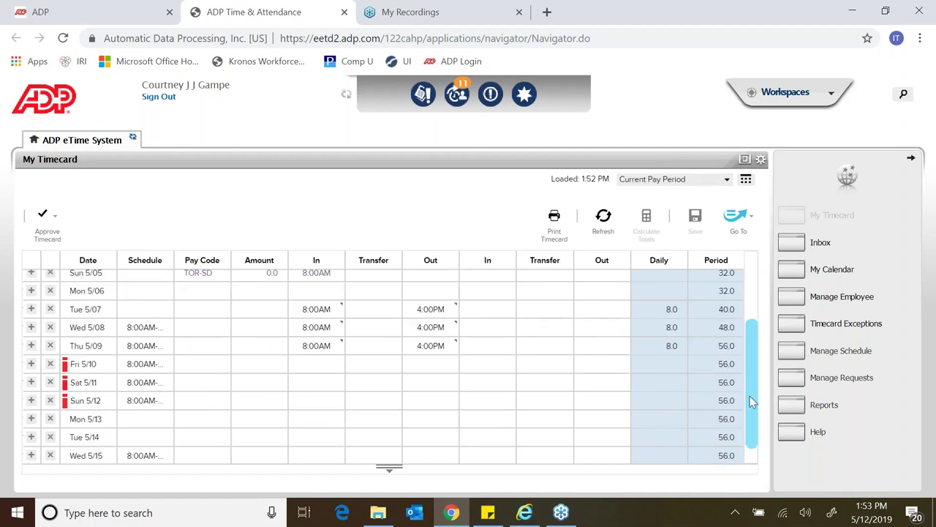
scroll(750, 395, up, 2)
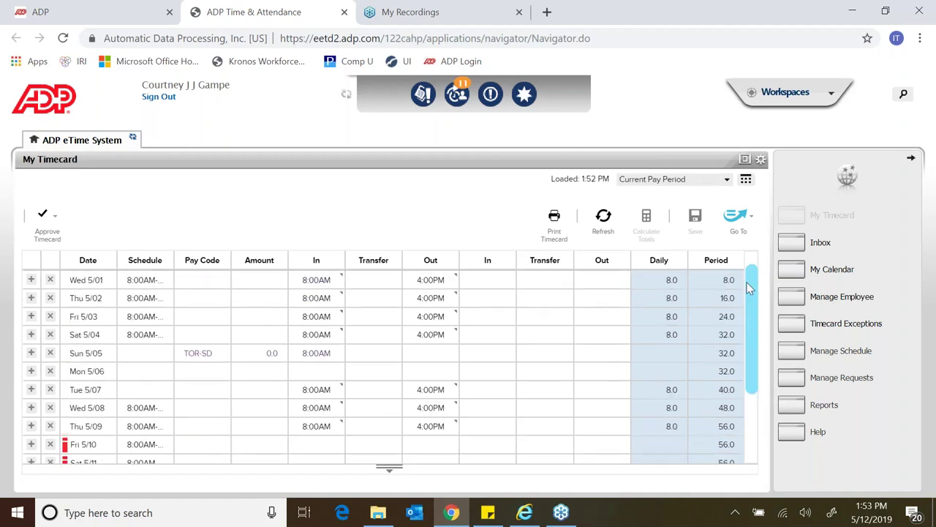
Cancel a custom Select Dates range and list the timecard's available pay periods instead
click(746, 180)
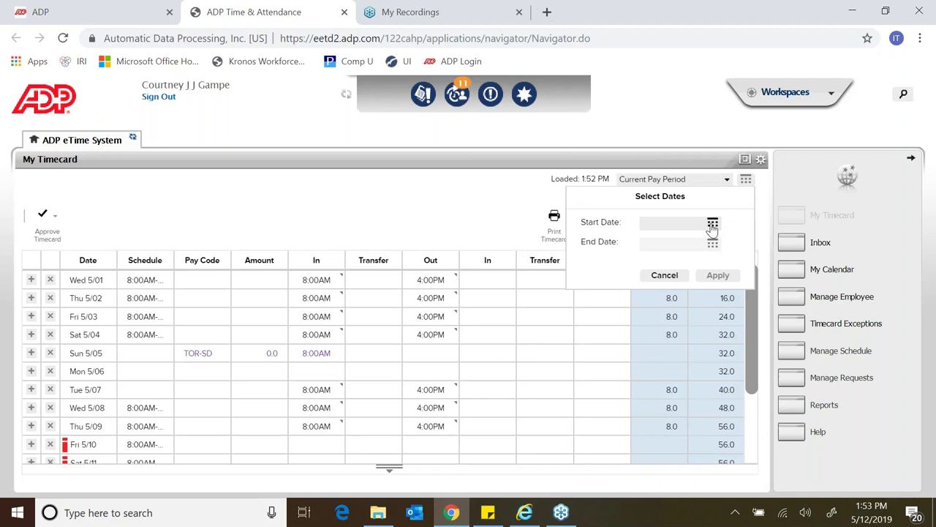
click(747, 182)
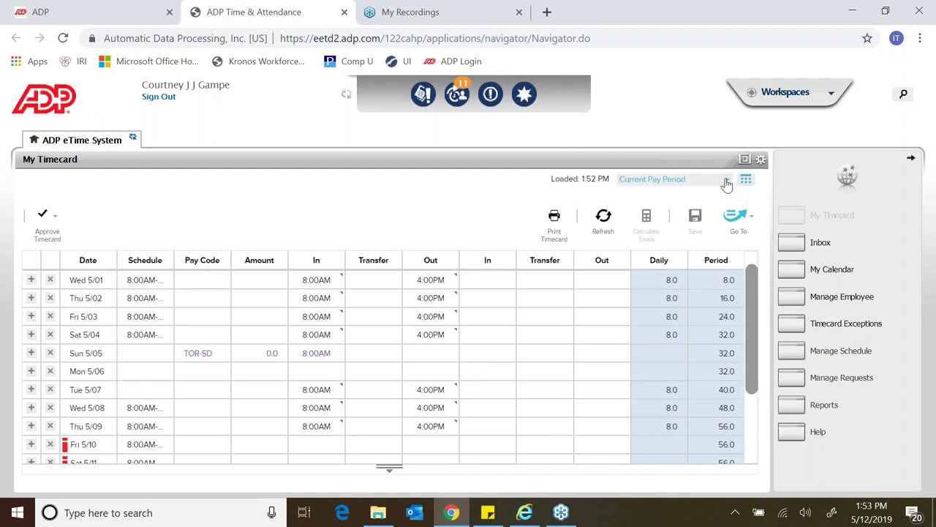
click(727, 182)
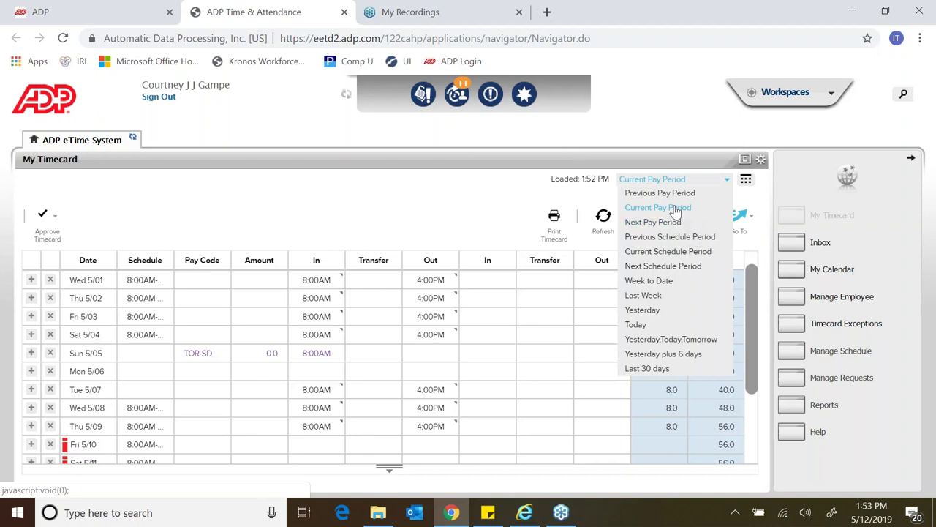
Choose Current Pay Period so the timecard stays on the 56.0-hour current period
click(676, 210)
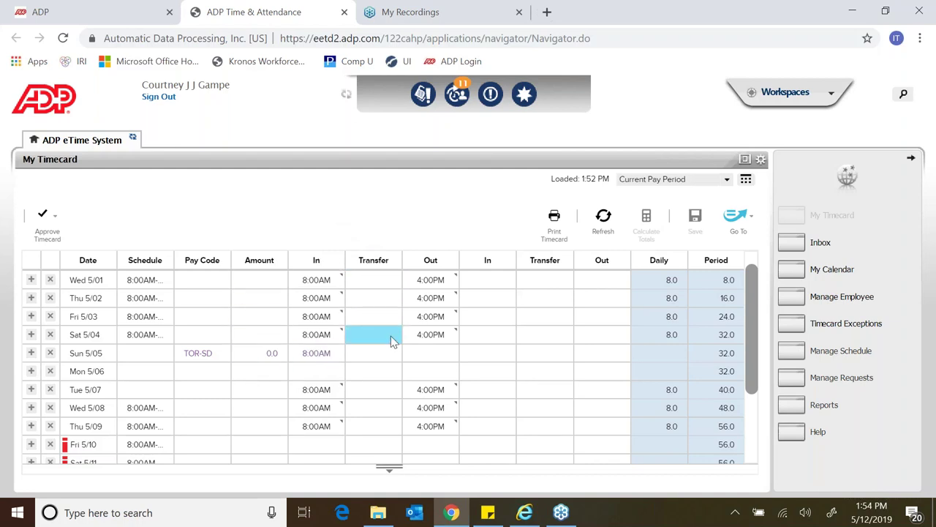
scroll(754, 345, down, 2)
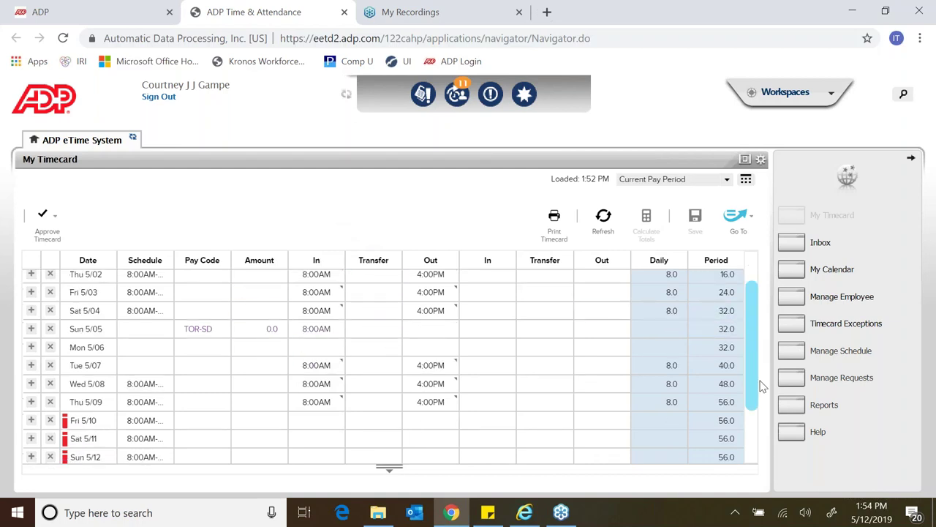
scroll(755, 292, up, 2)
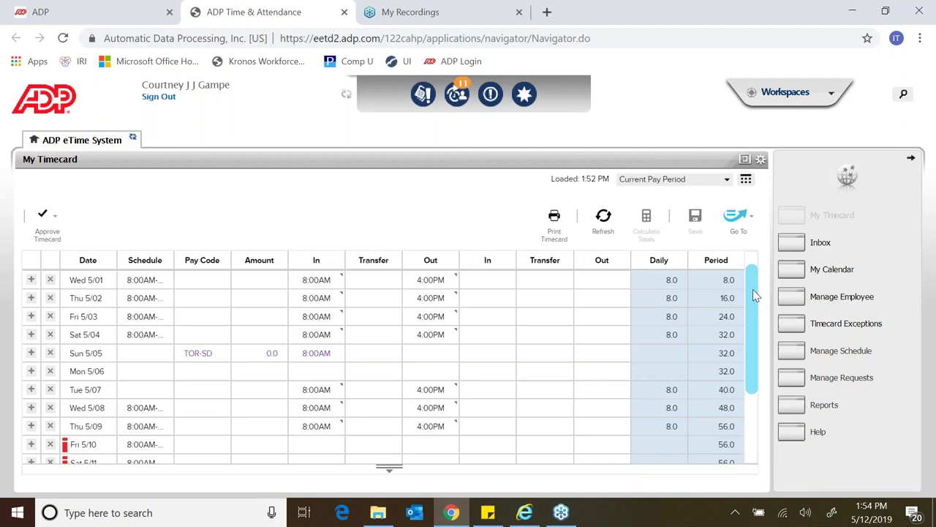
click(55, 222)
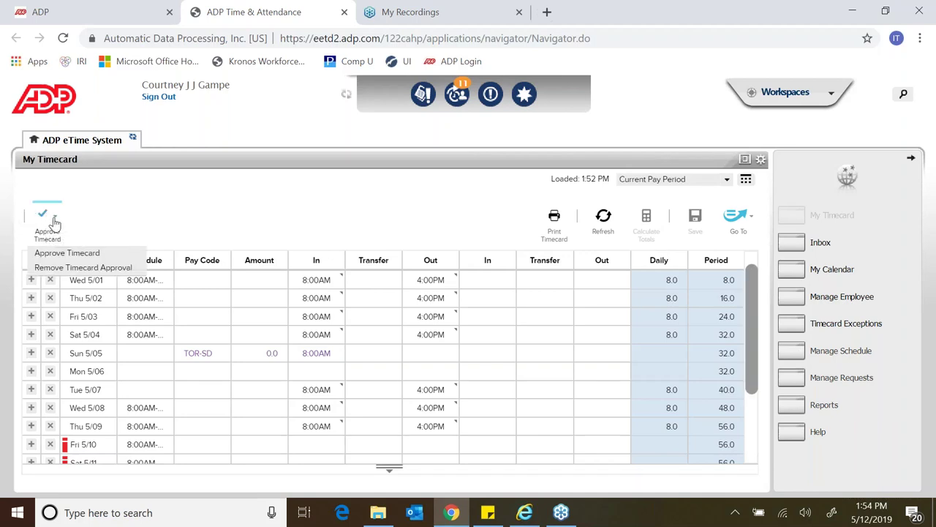